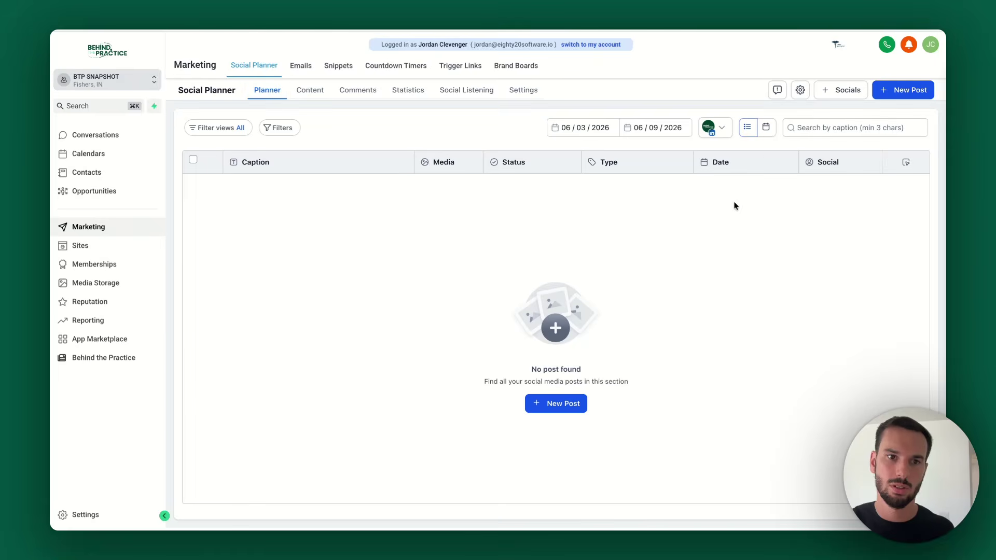
# Step: Try to connect an Instagram account through the Direct Instagram Integration option
pyautogui.click(829, 89)
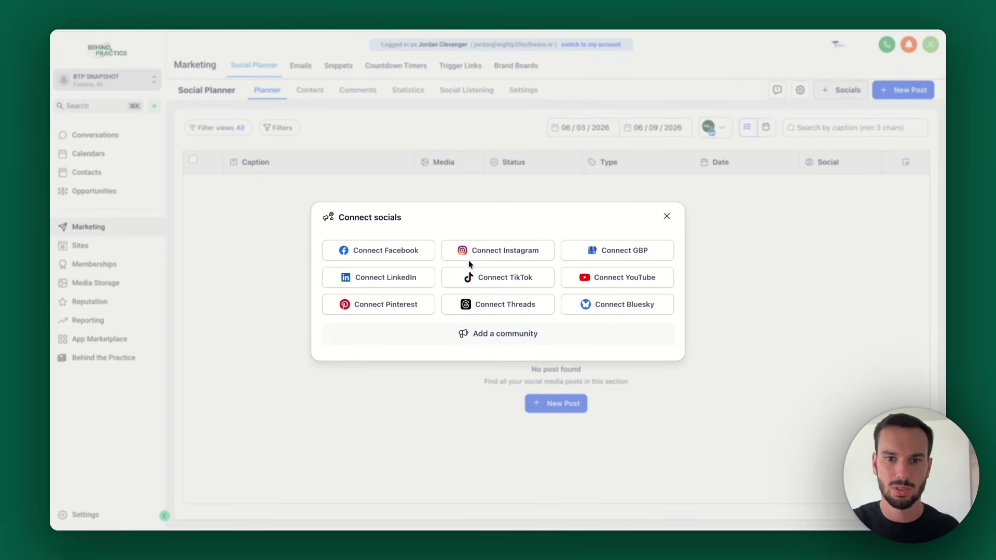
pyautogui.click(502, 251)
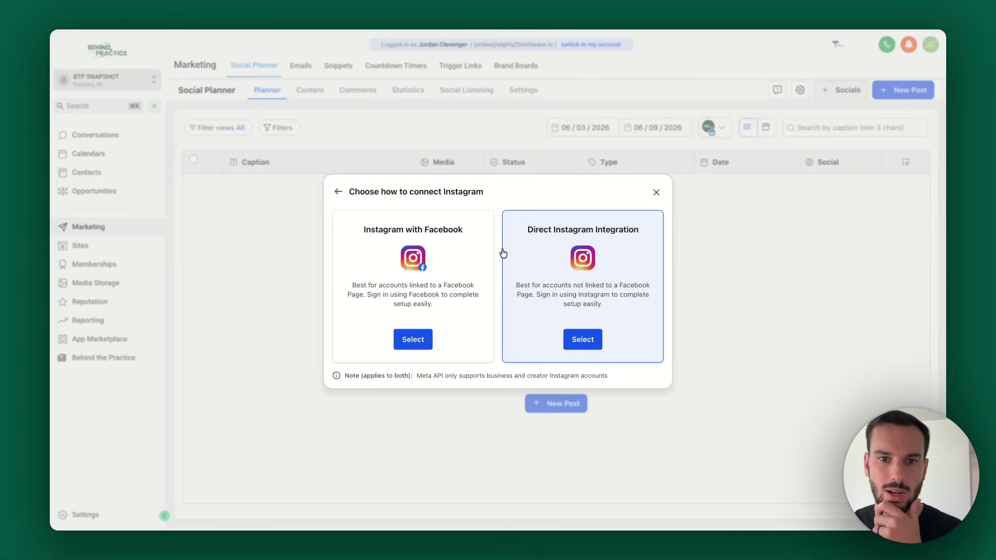
pyautogui.click(580, 340)
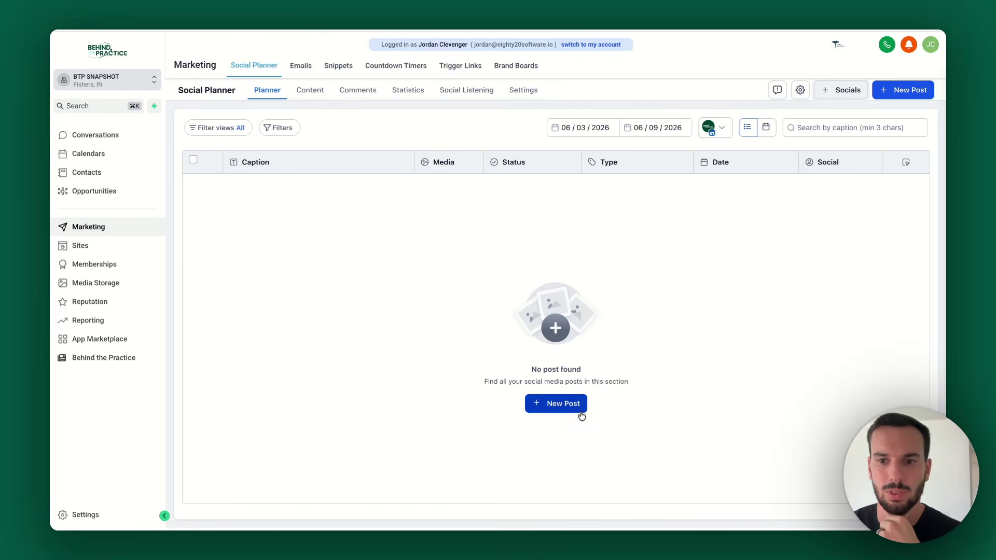
# Step: Connect the Behind the Practice Facebook page to the social planner
pyautogui.click(839, 92)
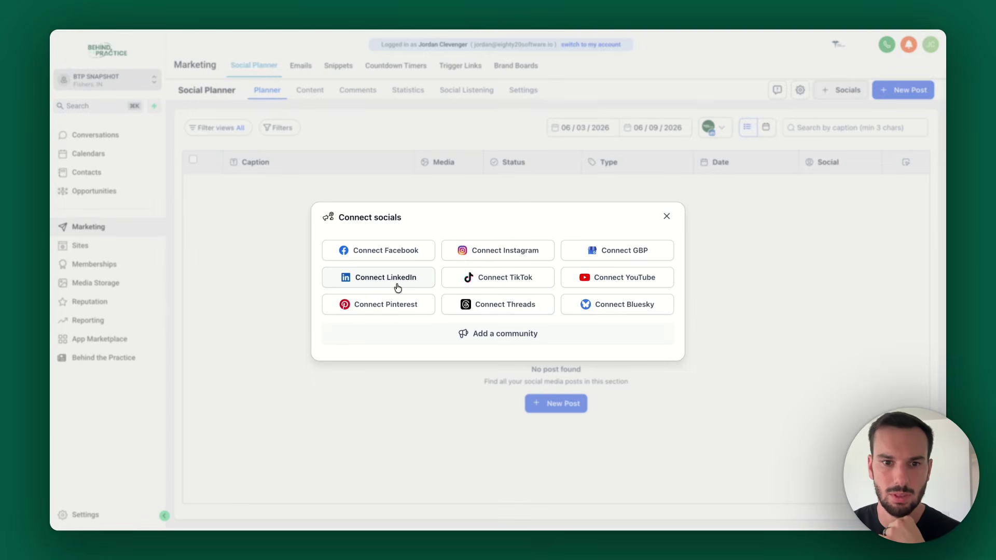
pyautogui.click(385, 250)
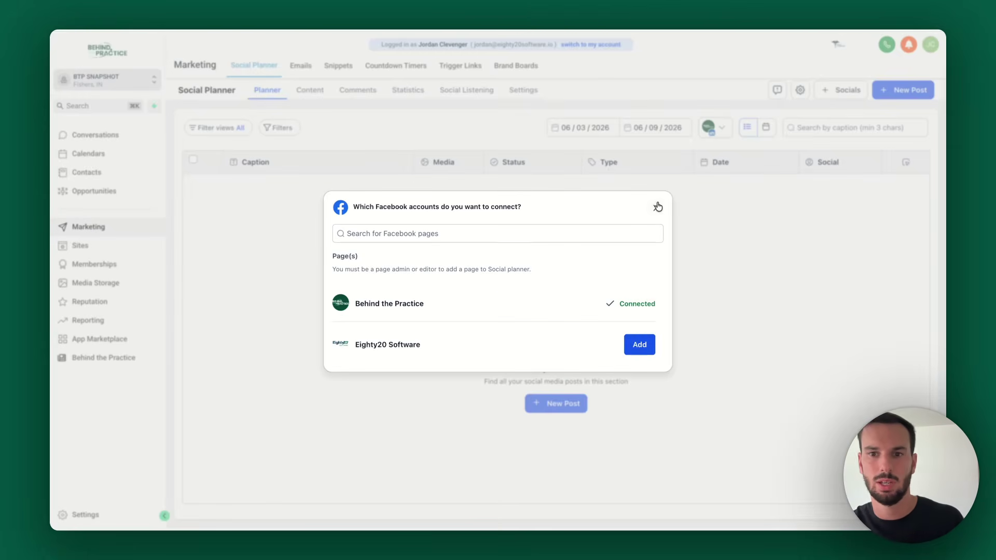
pyautogui.click(657, 207)
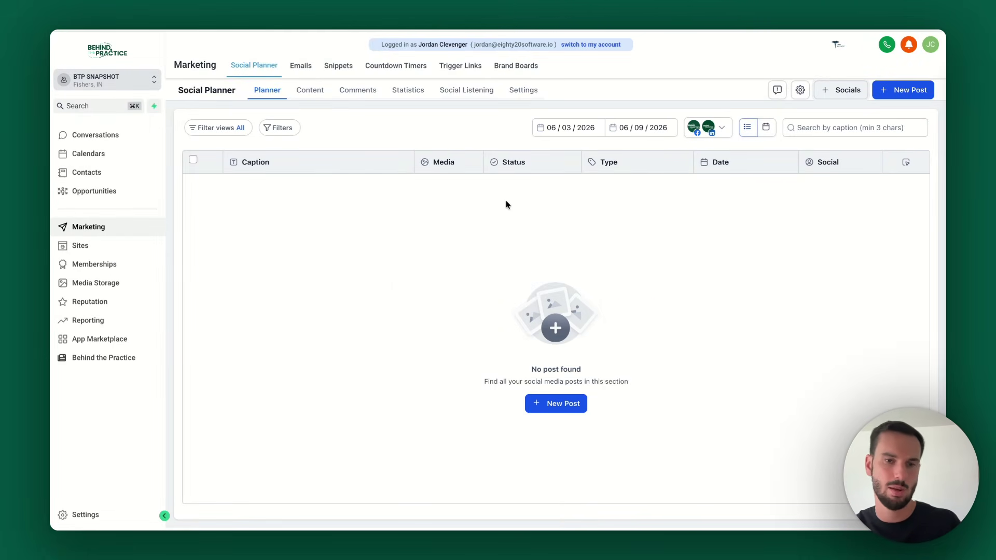
# Step: Create a new social post targeting both the Facebook and LinkedIn Behind the Practice accounts
pyautogui.click(553, 408)
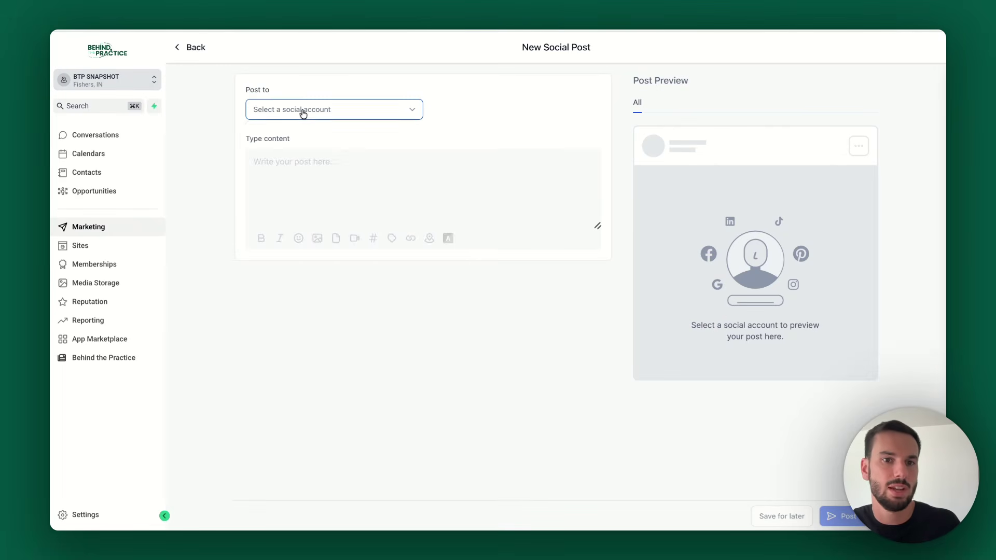
pyautogui.click(302, 109)
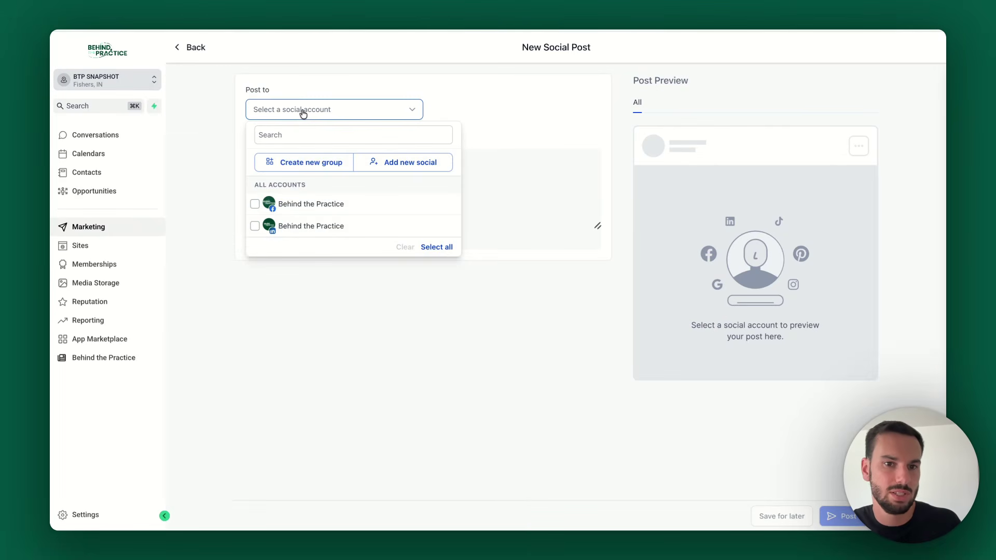
pyautogui.click(255, 204)
pyautogui.click(254, 225)
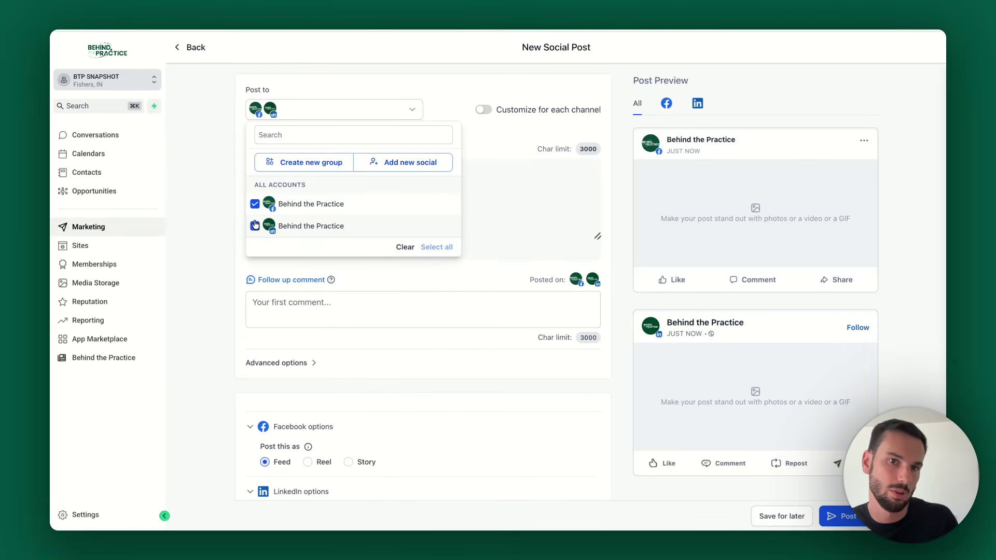
pyautogui.click(210, 188)
# Step: Write "Put in my message for social media" as the post content and check it in the preview
pyautogui.click(306, 182)
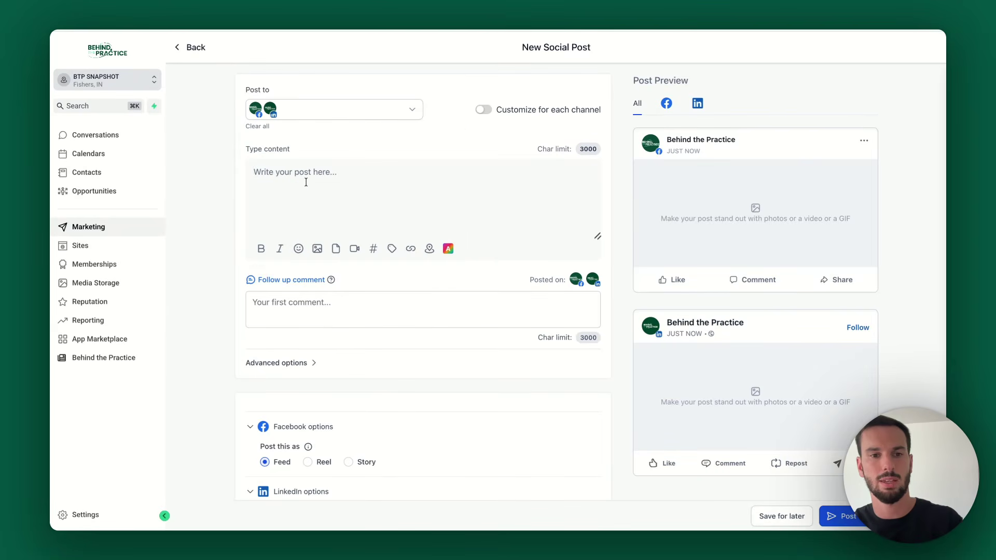
pyautogui.write('Put in my ')
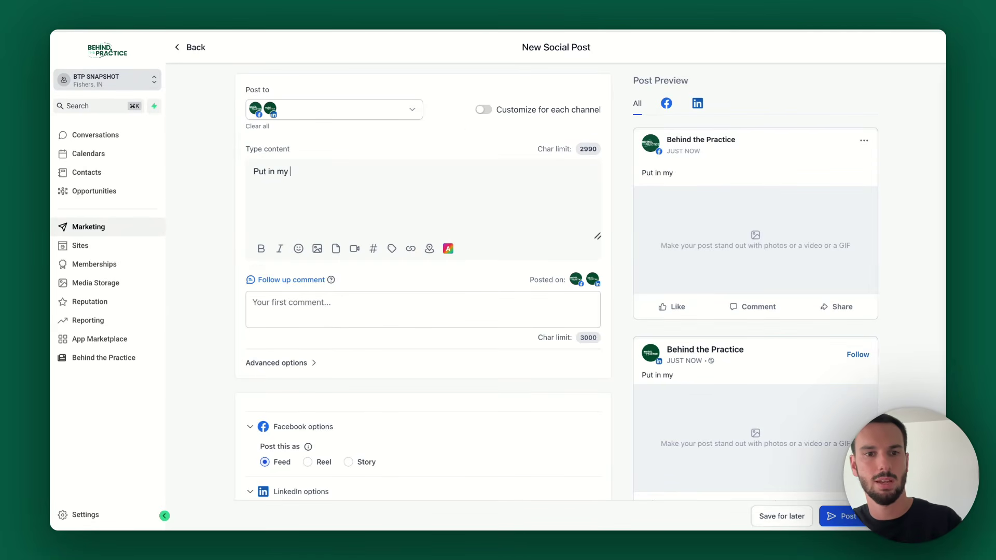
pyautogui.write('message for social m')
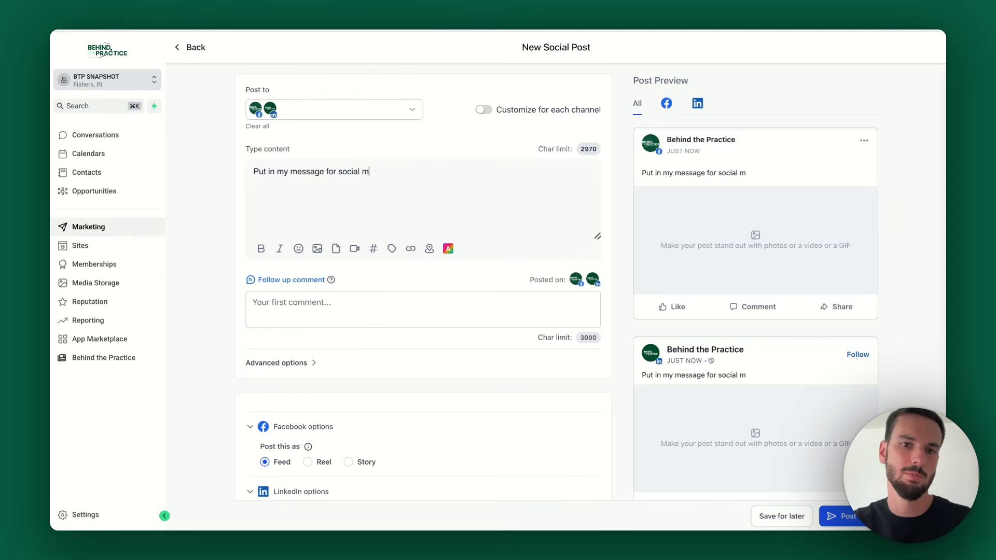
pyautogui.write('edia')
pyautogui.scroll(-1, 742, 203)
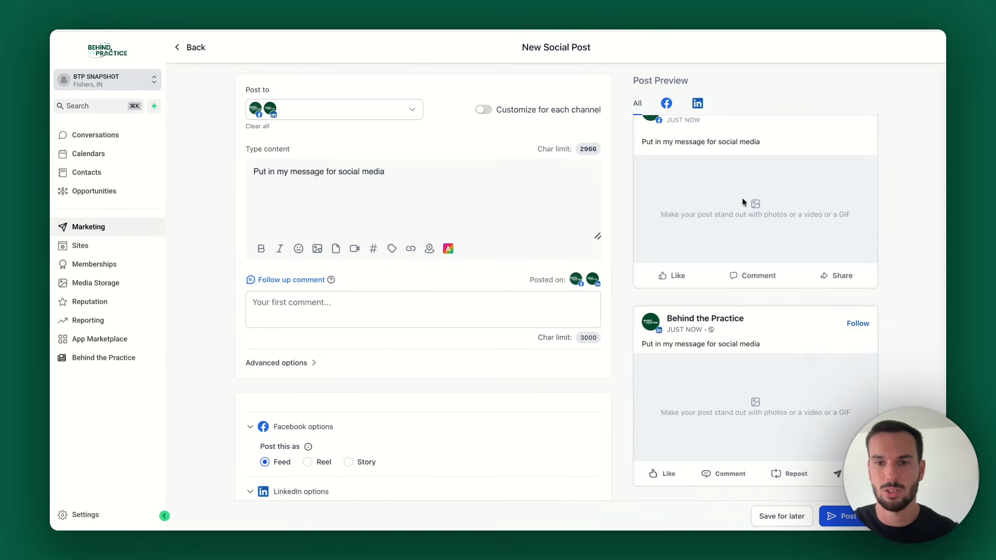
pyautogui.scroll(1, 742, 203)
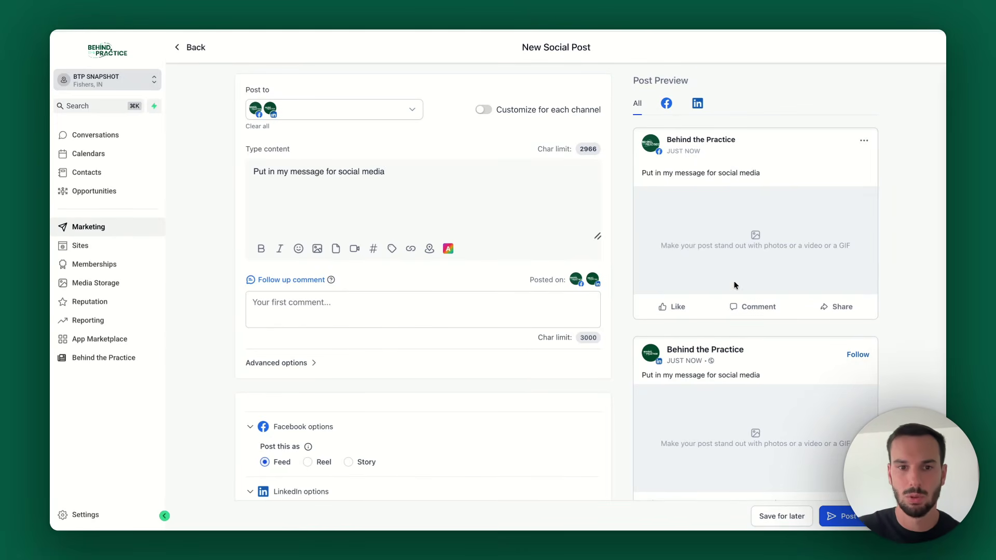
# Step: Upload Behind the Practice_color.jpg to the media storage and attach it to the post as its image
pyautogui.scroll(-1, 732, 283)
pyautogui.click(317, 249)
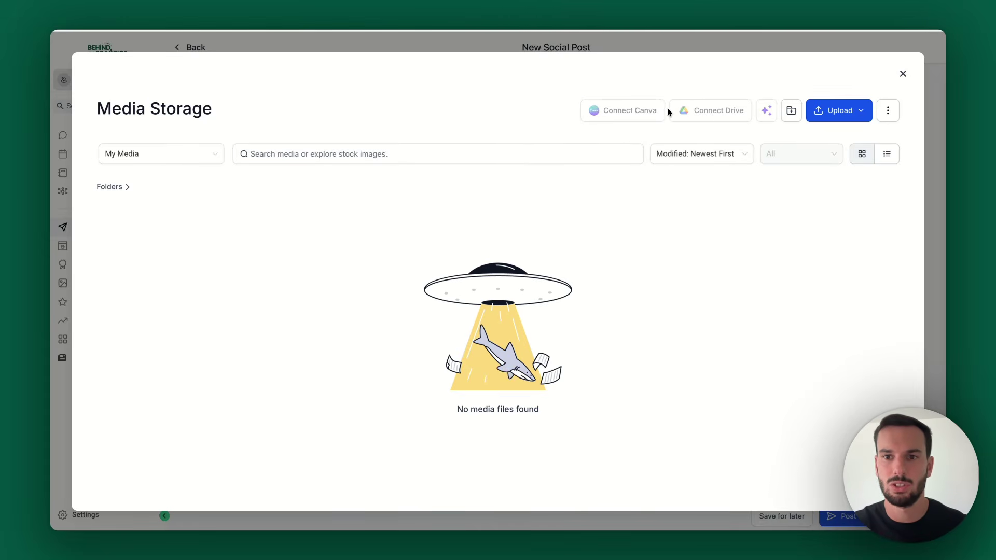
pyautogui.click(843, 111)
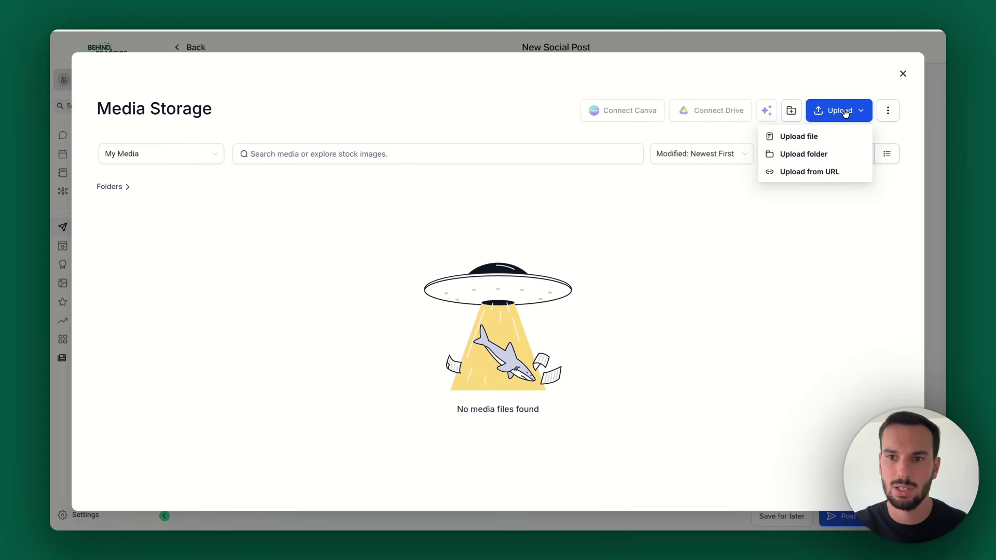
pyautogui.click(793, 137)
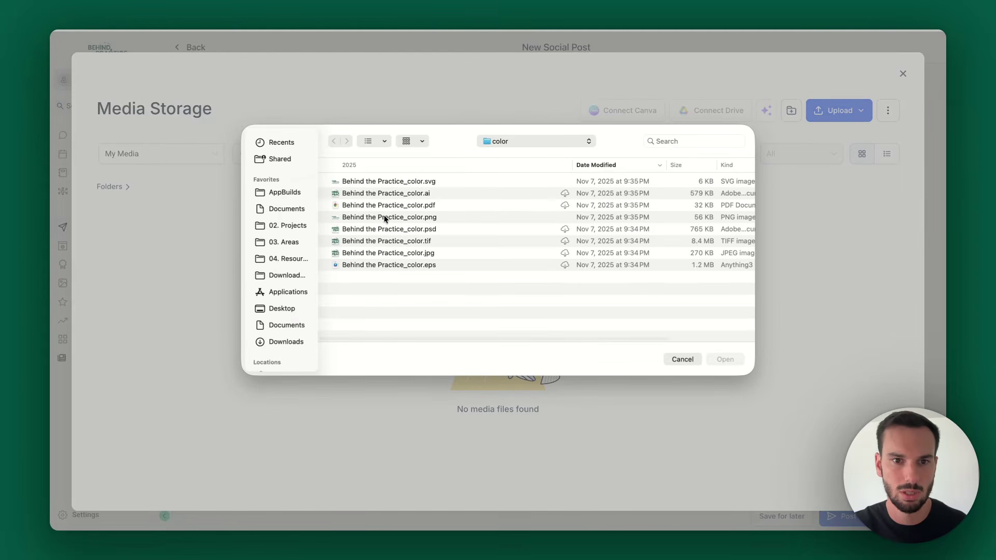
pyautogui.doubleClick(395, 253)
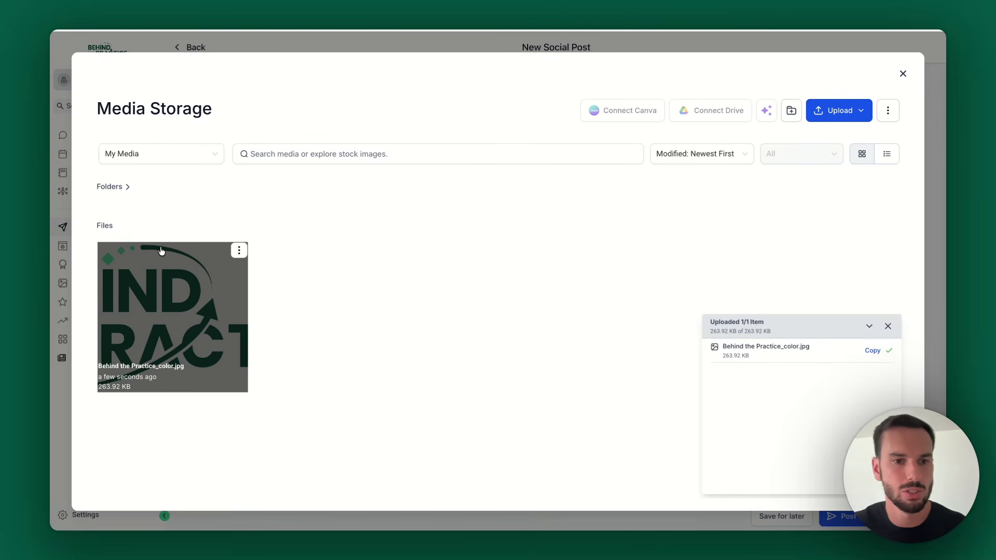
pyautogui.click(183, 286)
pyautogui.click(864, 224)
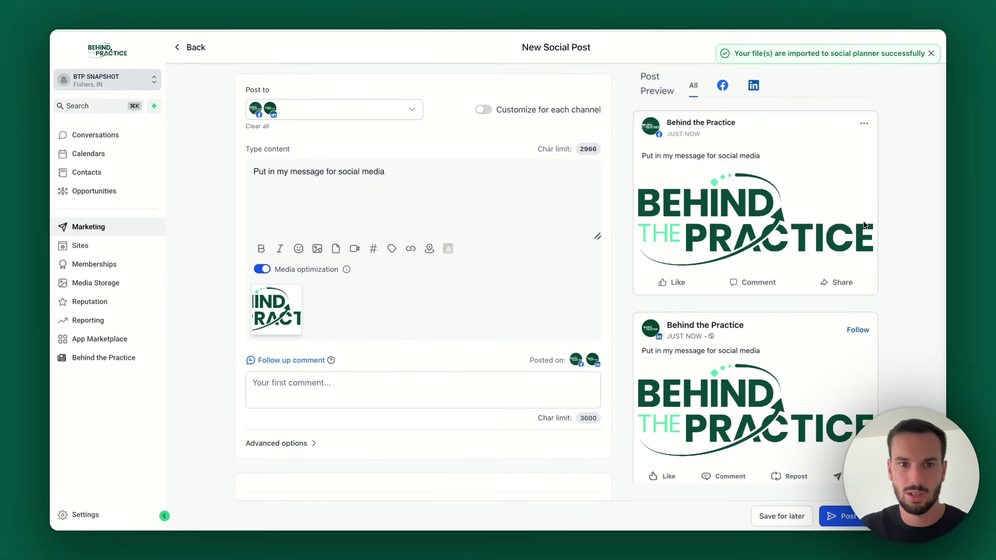
pyautogui.scroll(-1, 678, 194)
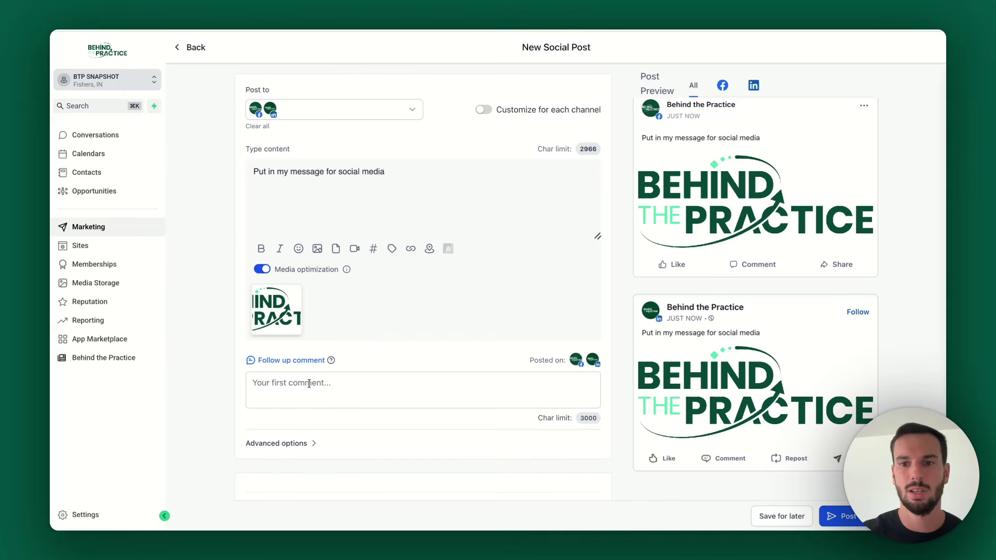
pyautogui.scroll(-3, 578, 442)
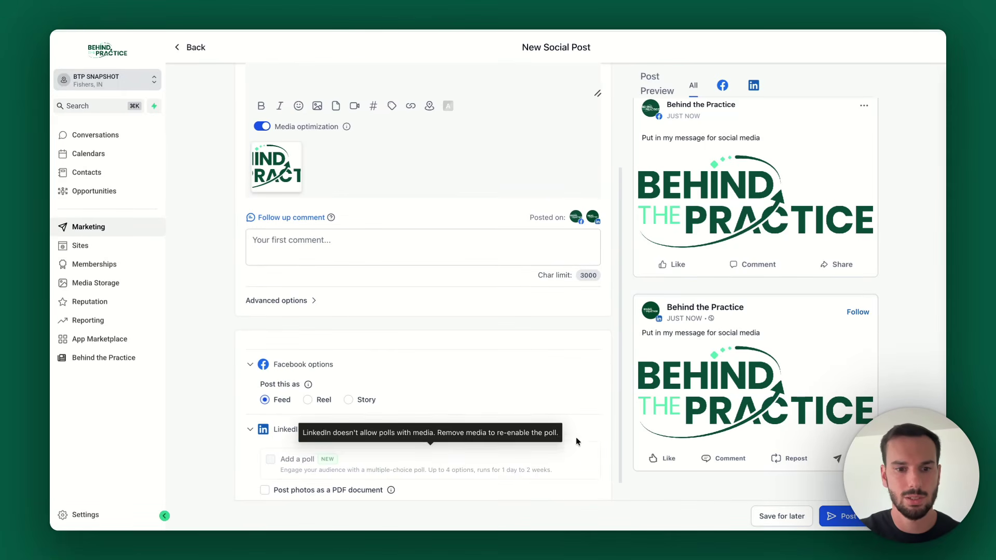
pyautogui.scroll(-1, 360, 408)
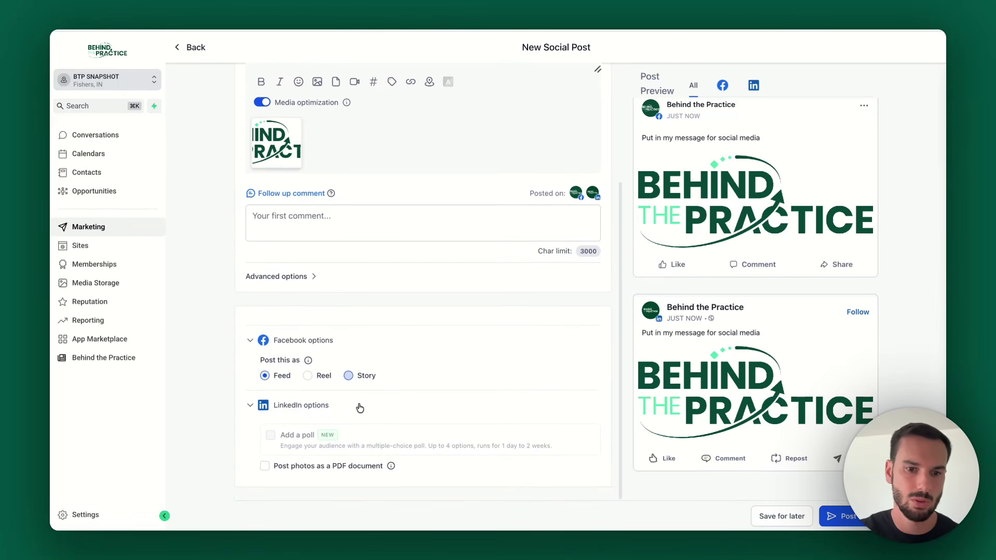
pyautogui.scroll(4, 437, 208)
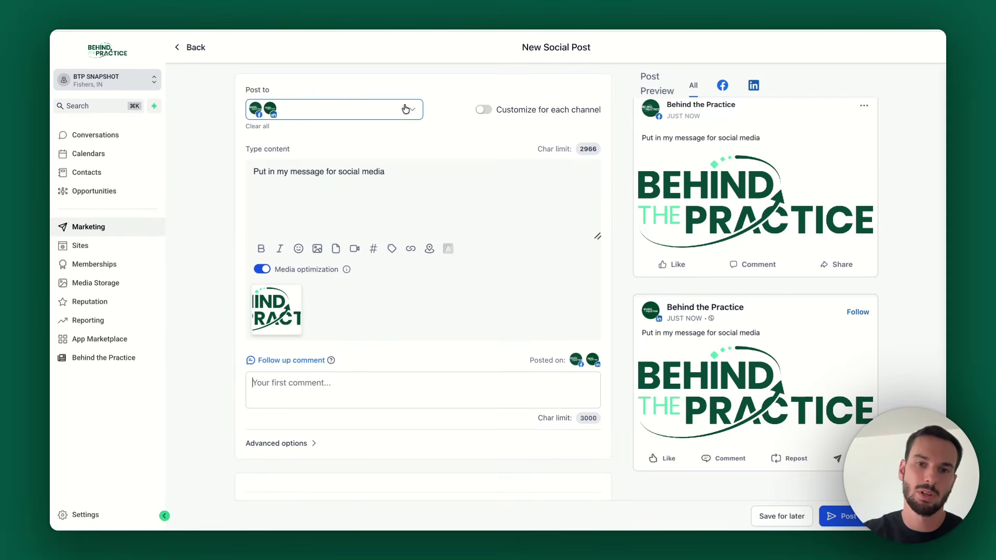
pyautogui.tripleClick(351, 177)
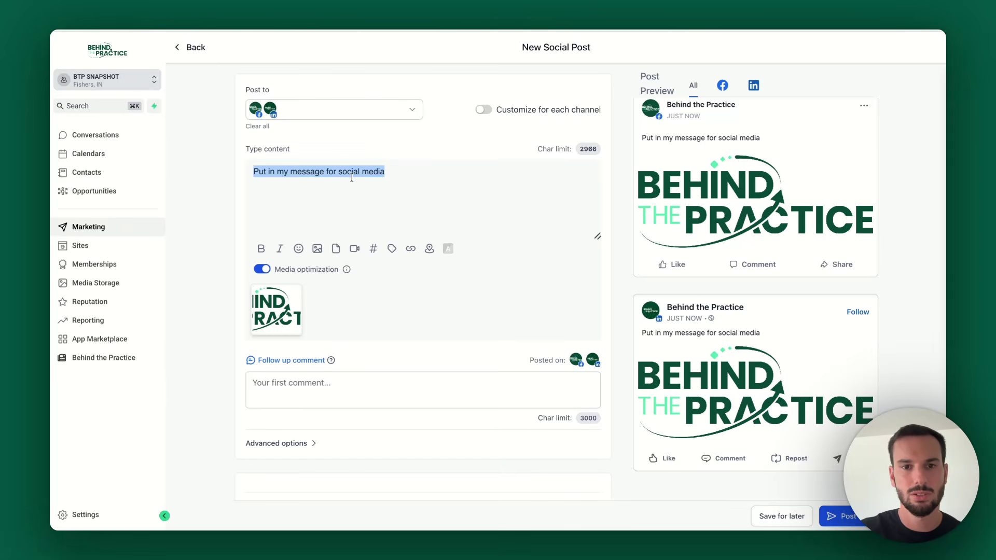
pyautogui.click(380, 184)
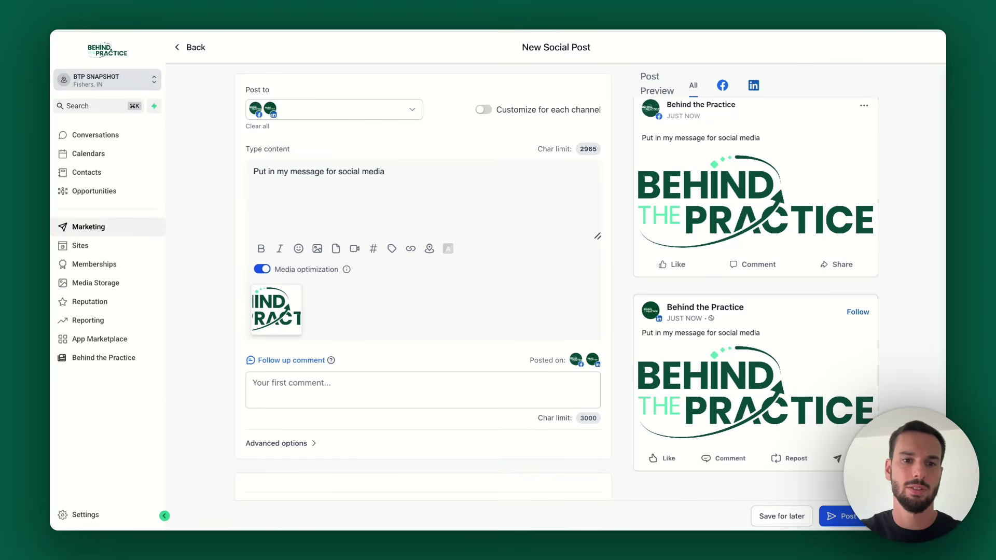
pyautogui.press('Return')
pyautogui.write('https://google.com')
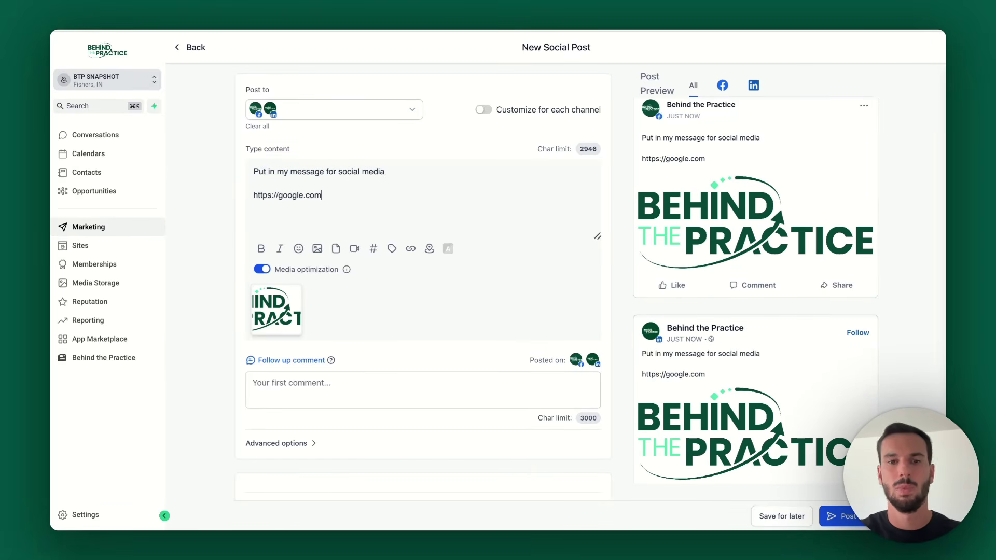
# Step: Enable customization for each channel and compare the post's Facebook and LinkedIn versions
pyautogui.scroll(-2, 574, 198)
pyautogui.scroll(-2, 574, 198)
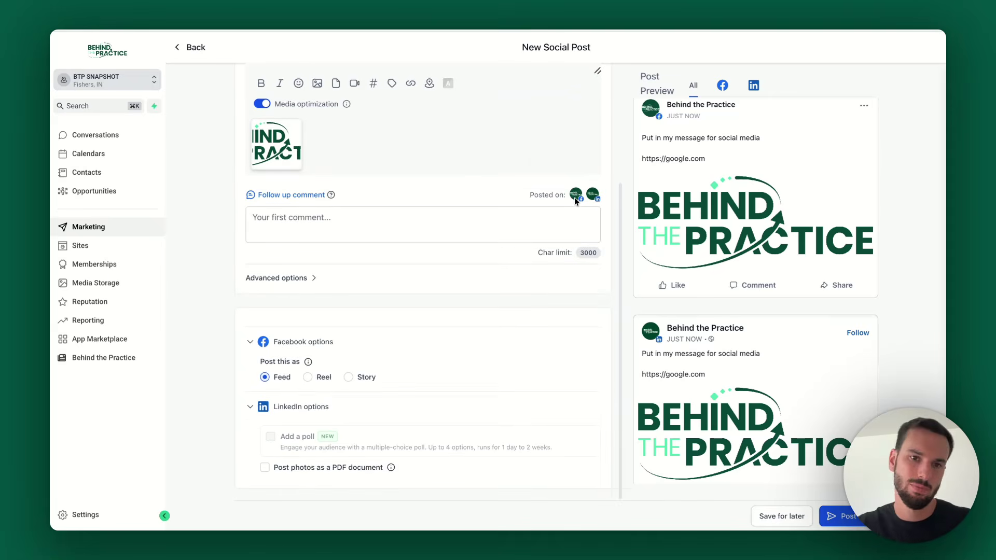
pyautogui.scroll(4, 574, 200)
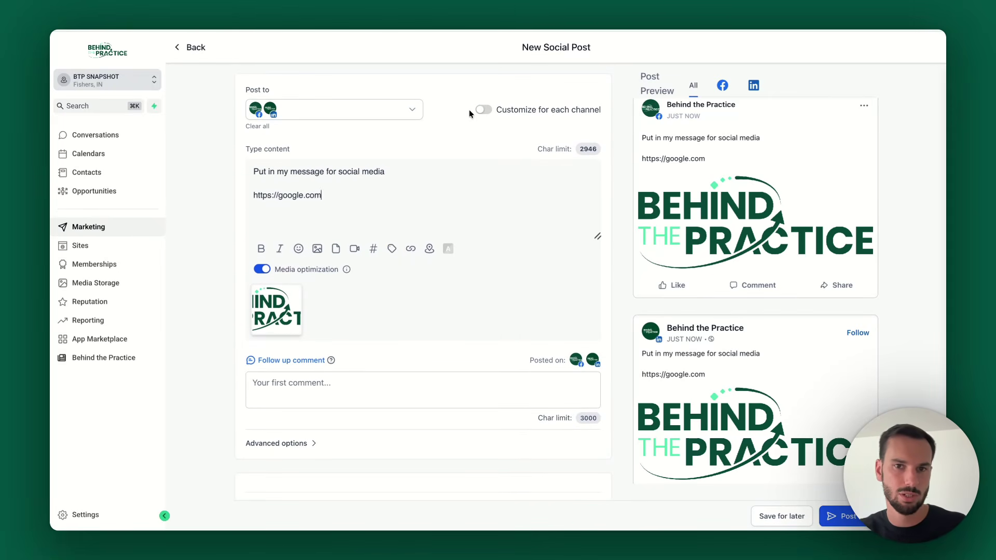
pyautogui.click(482, 110)
pyautogui.click(282, 150)
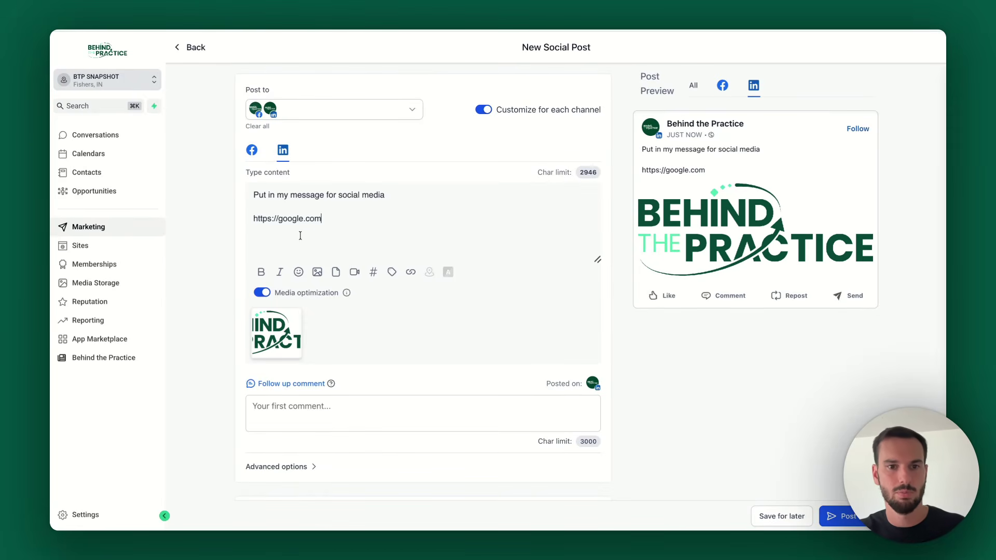
pyautogui.click(252, 150)
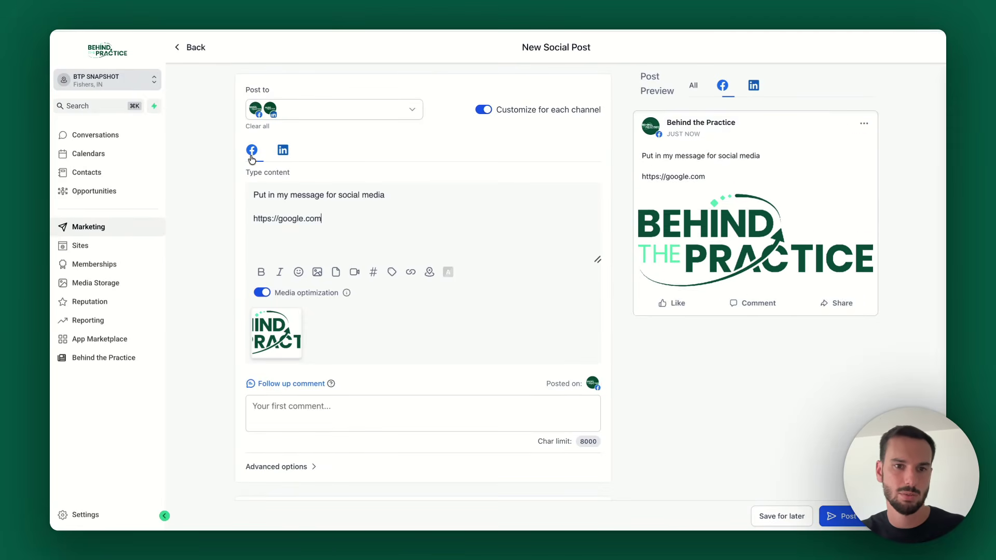
pyautogui.click(283, 151)
pyautogui.click(252, 151)
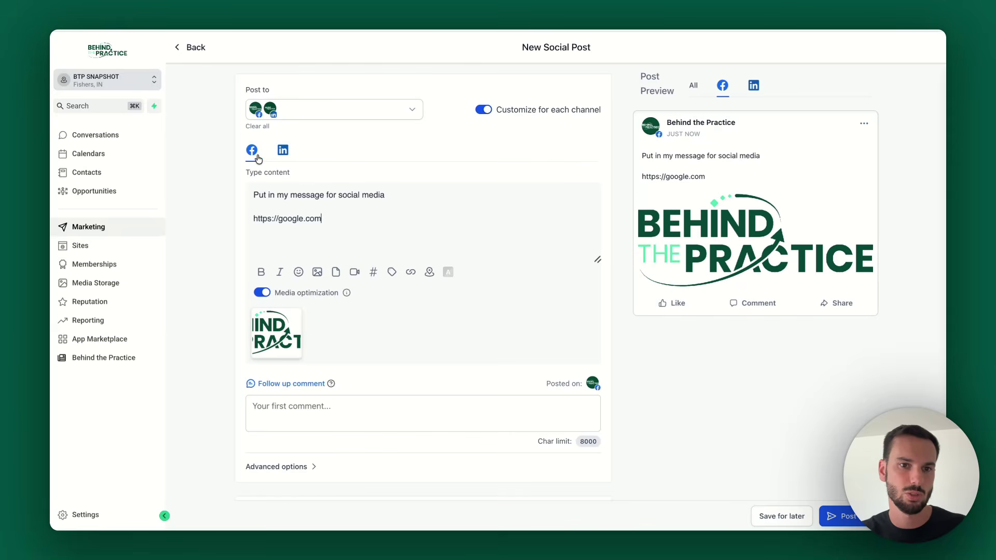
pyautogui.click(283, 151)
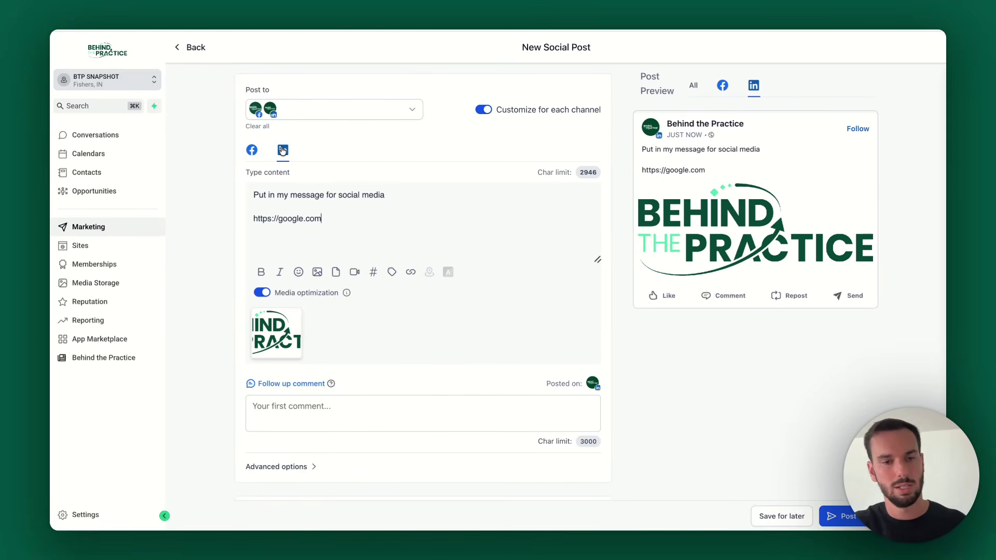
pyautogui.tripleClick(300, 222)
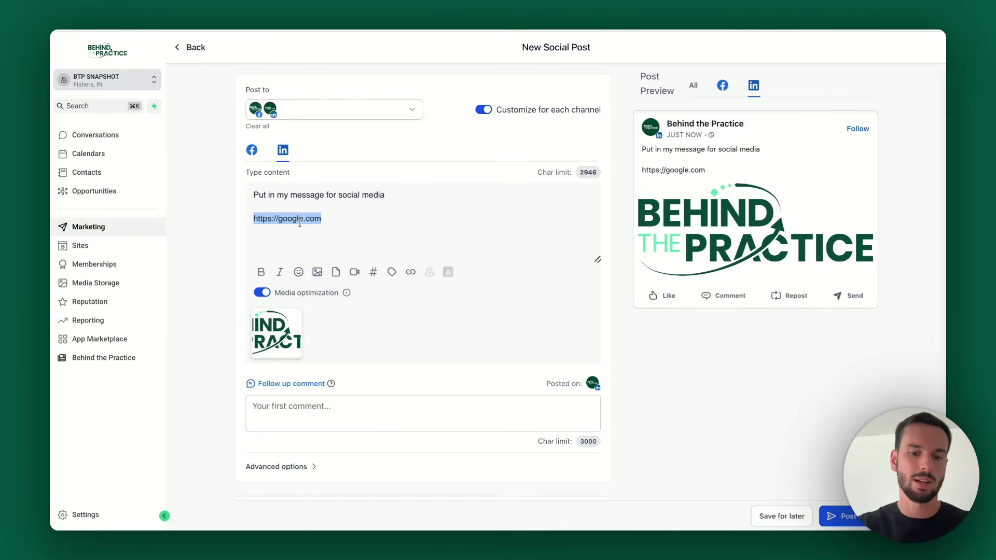
pyautogui.write('Link in bio')
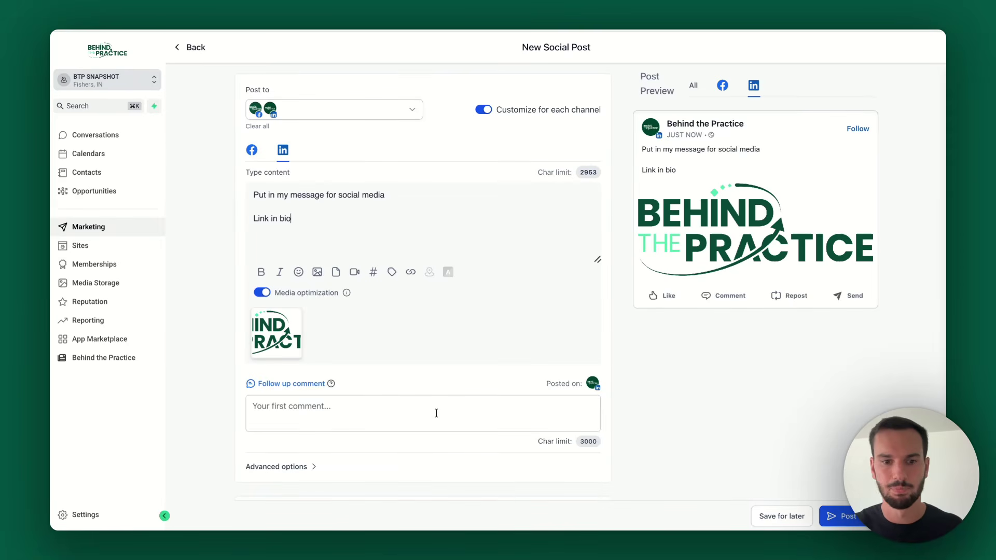
pyautogui.scroll(-3, 436, 413)
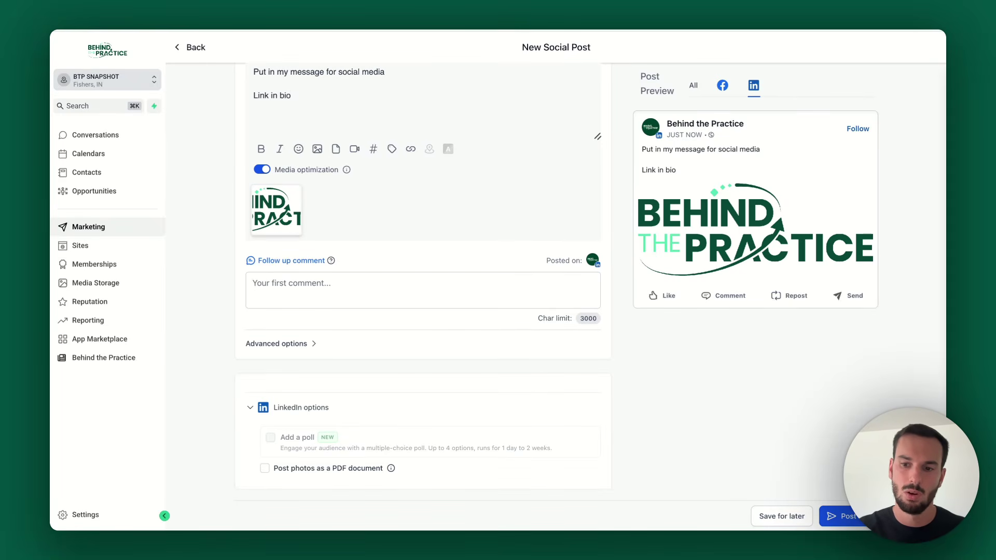
# Step: Review the available publishing options, including scheduling and approval, and save the Facebook and LinkedIn post as a draft for later
pyautogui.click(843, 516)
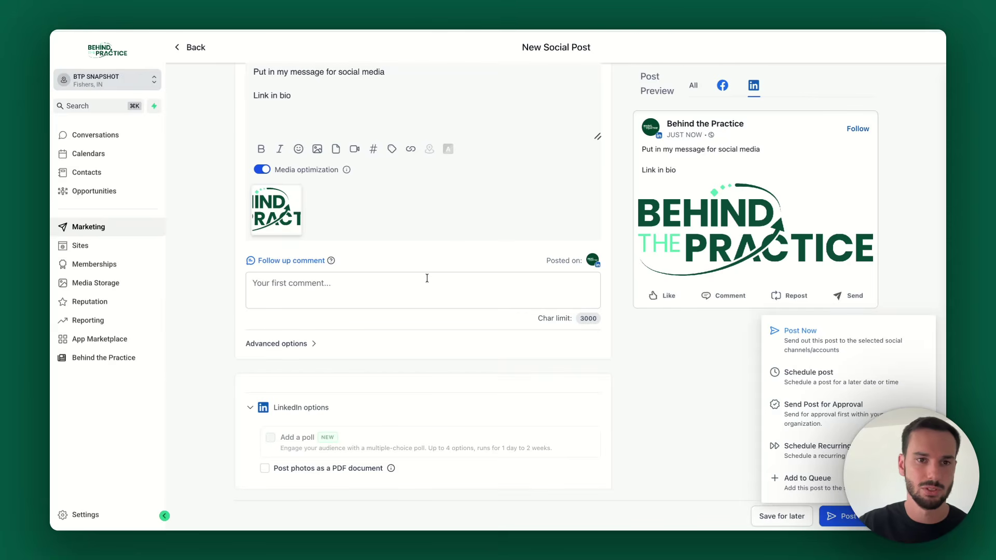
pyautogui.scroll(3, 427, 278)
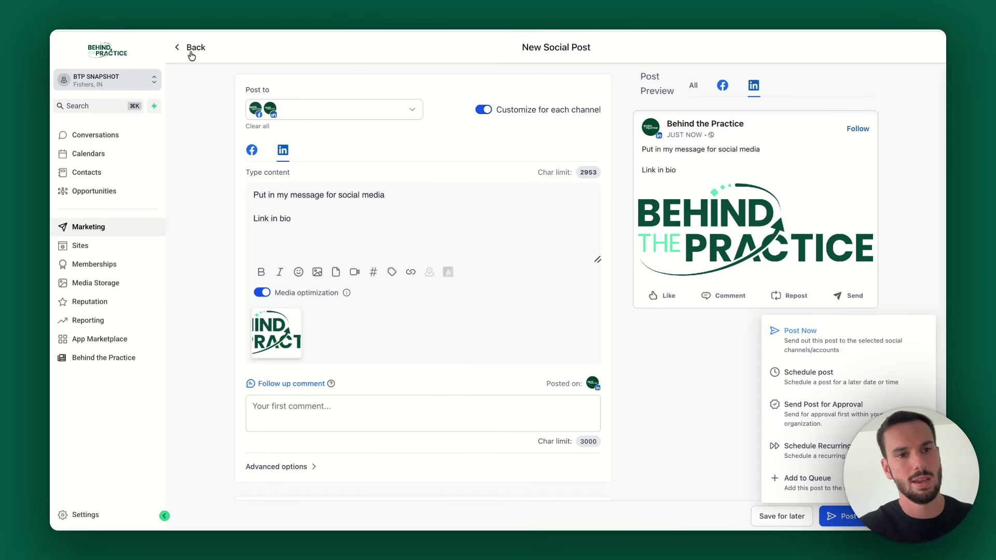
pyautogui.click(776, 517)
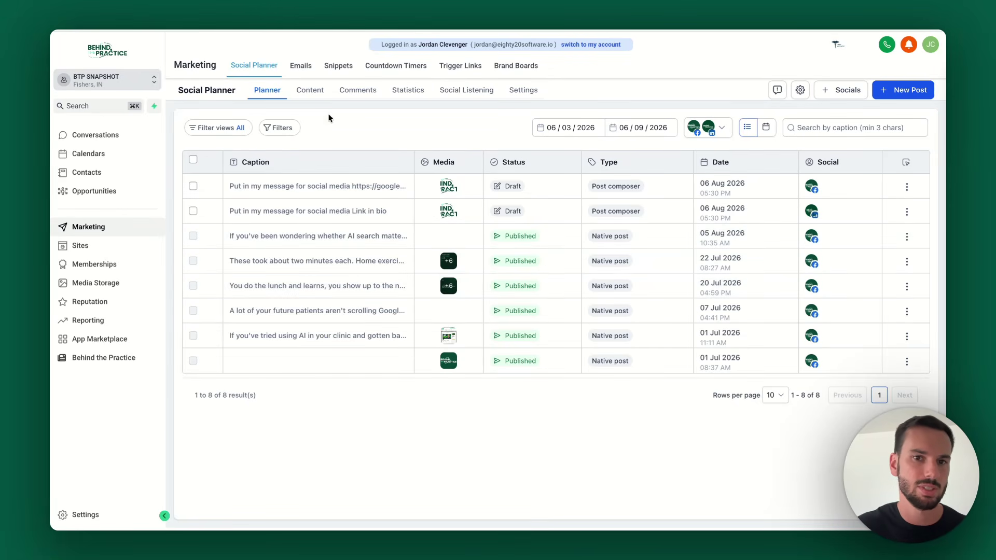
# Step: Look over the Social Planner's statistics, comments and content sections, and return to the planner's post list
pyautogui.click(412, 90)
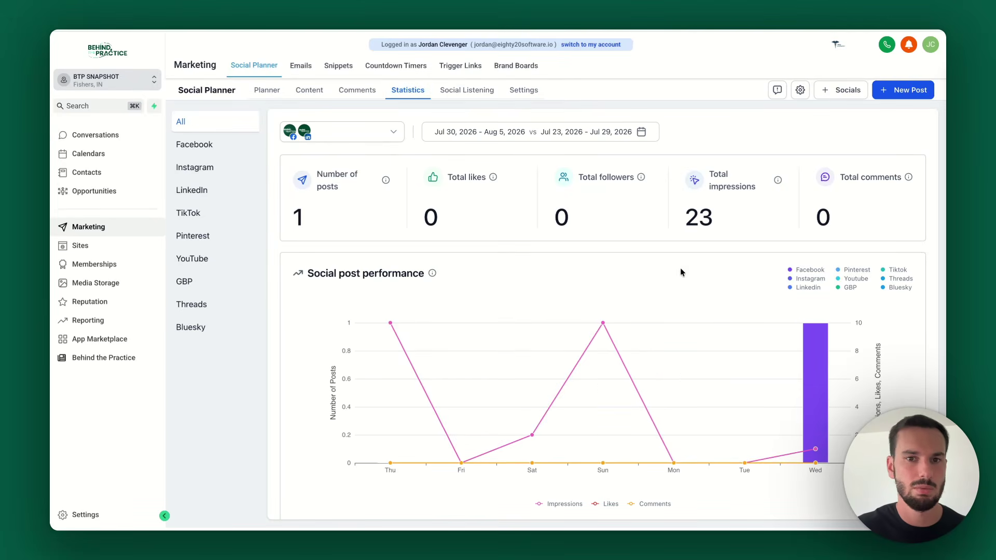
pyautogui.click(352, 93)
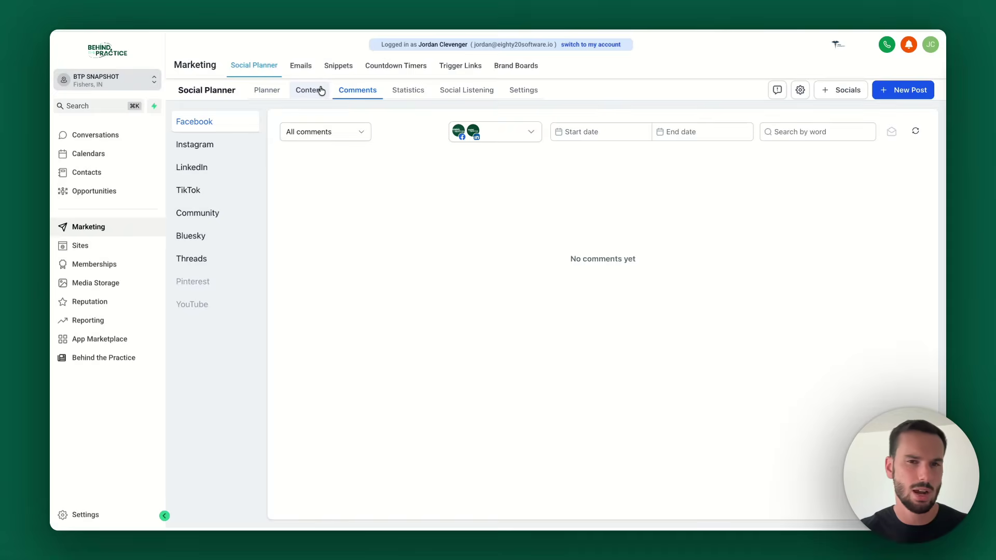
pyautogui.click(318, 90)
pyautogui.click(361, 91)
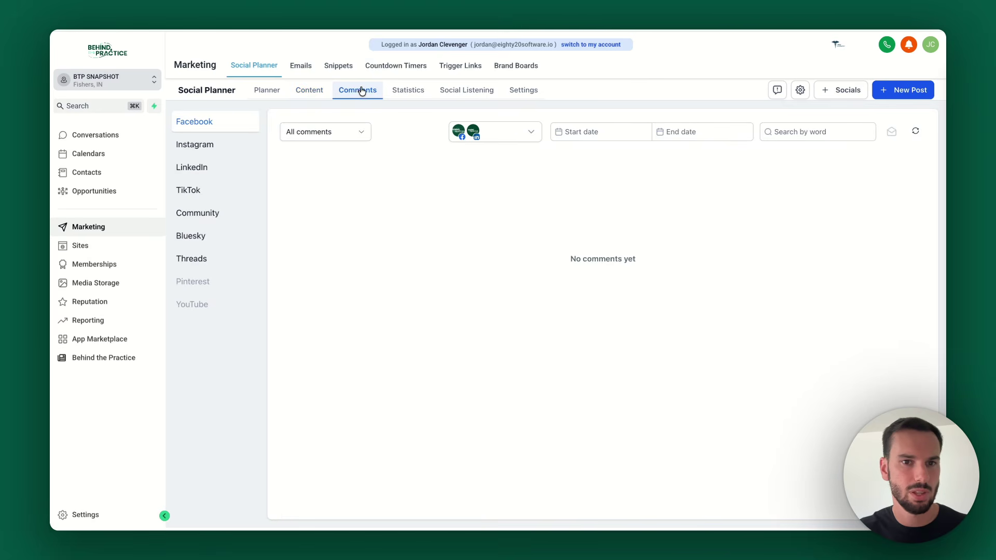
pyautogui.click(265, 89)
# Step: Open the Social Planner template library for a new post and search it for "physical therapy"
pyautogui.click(909, 90)
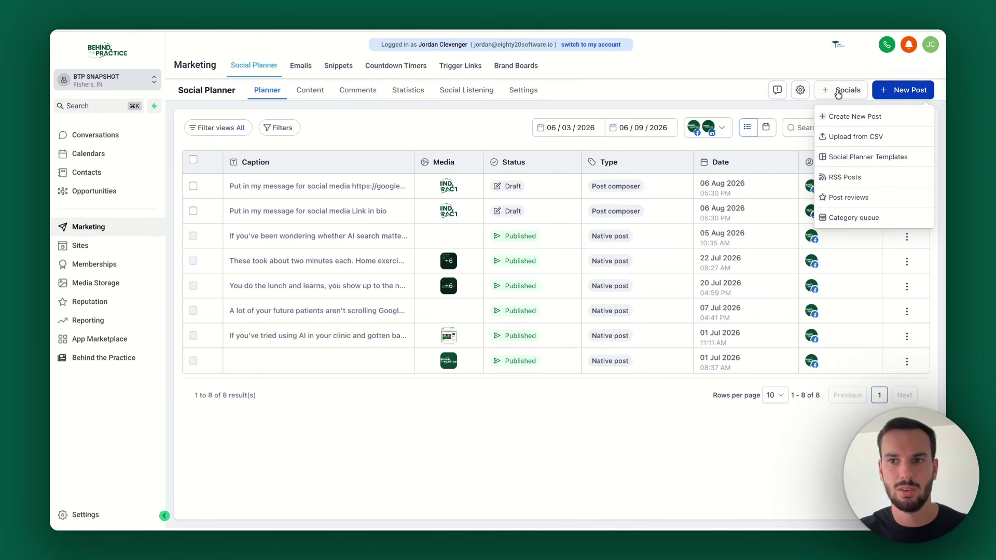
pyautogui.click(863, 159)
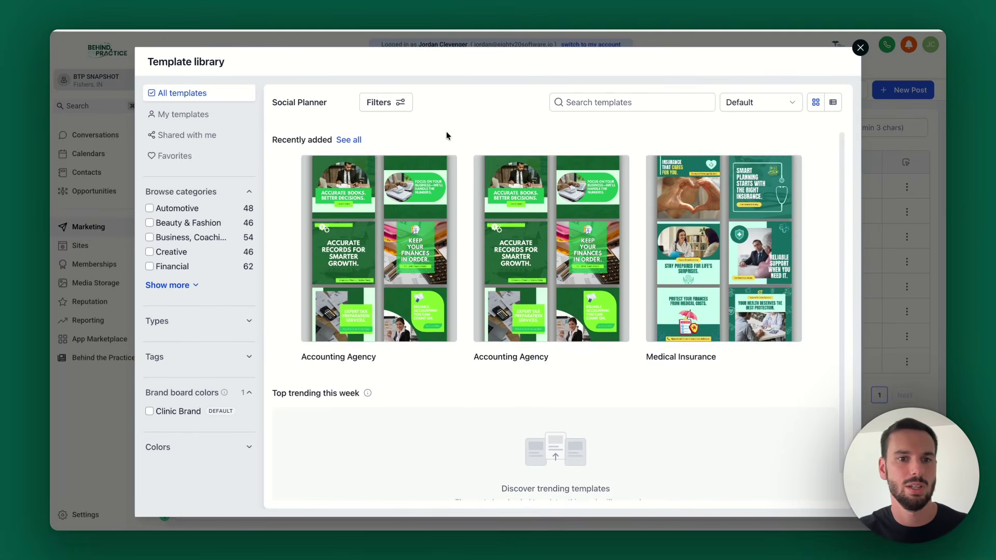
pyautogui.scroll(-1, 446, 136)
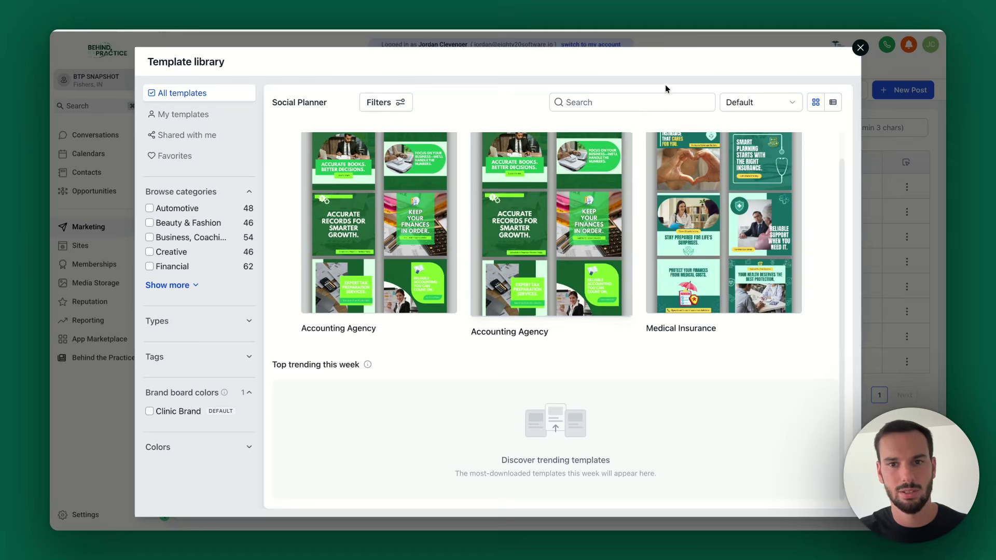
pyautogui.click(633, 102)
pyautogui.write('physica')
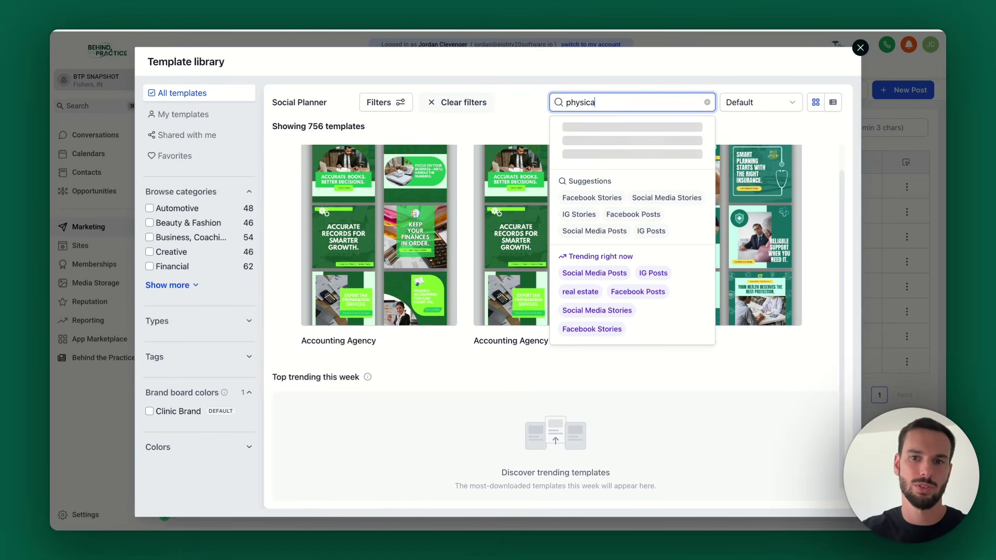
pyautogui.write('l therapy')
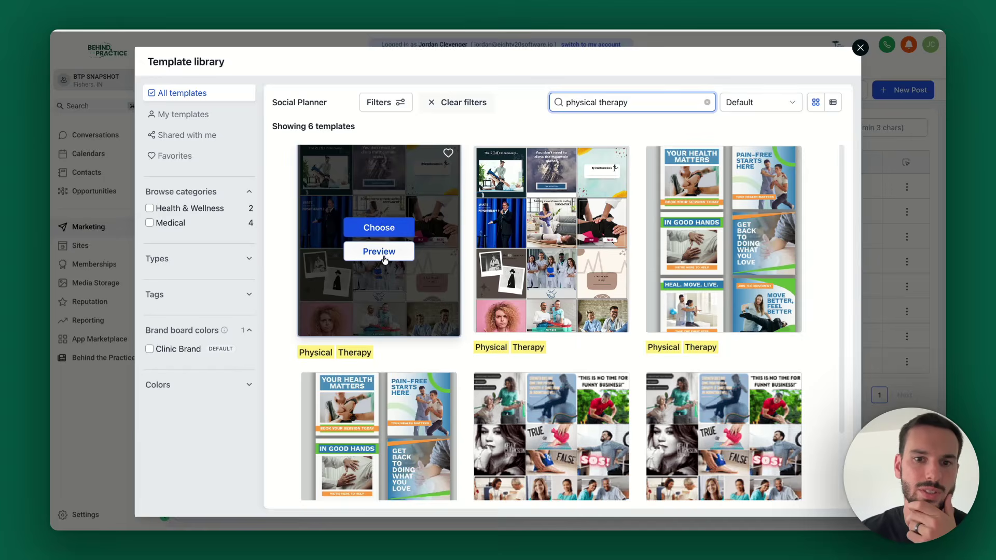
# Step: Preview the first Physical Therapy template, browse through all its posts, and close the template library without choosing it
pyautogui.click(383, 253)
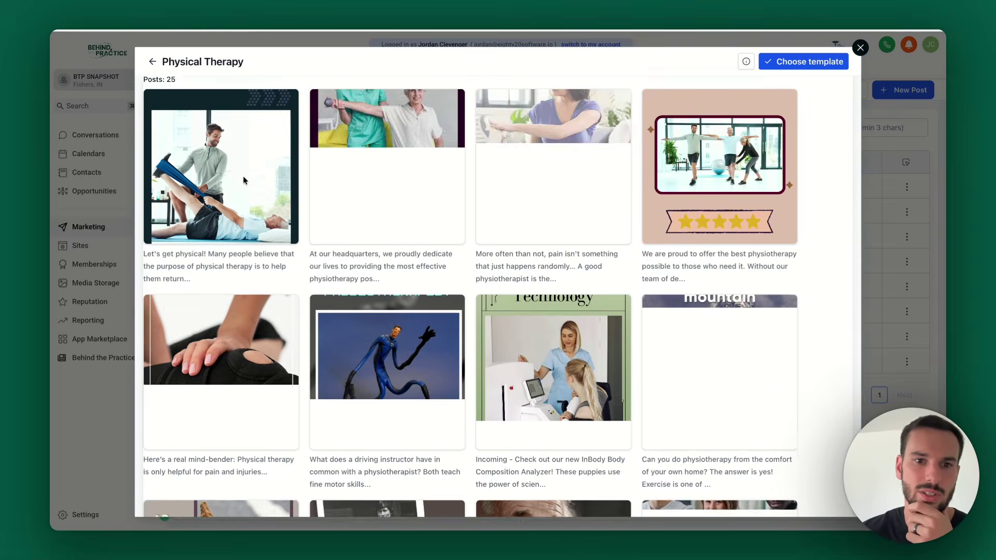
pyautogui.scroll(-2, 244, 179)
pyautogui.scroll(-3, 516, 247)
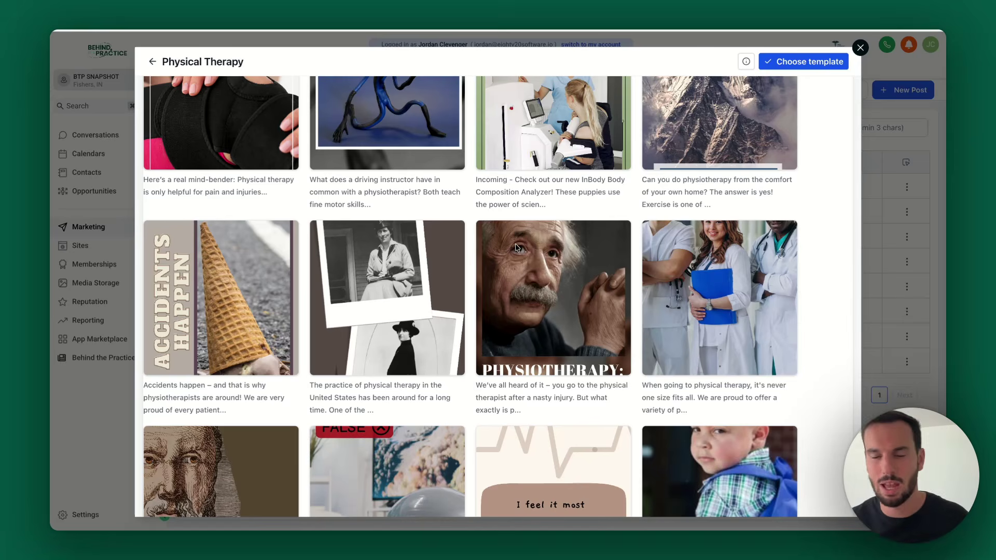
pyautogui.scroll(-12, 515, 244)
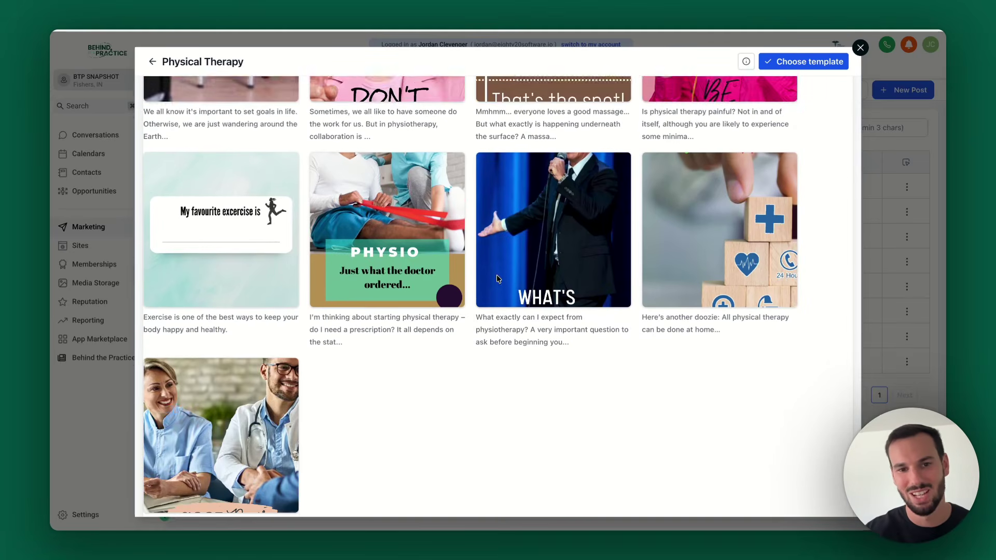
pyautogui.scroll(5, 496, 275)
pyautogui.scroll(10, 463, 285)
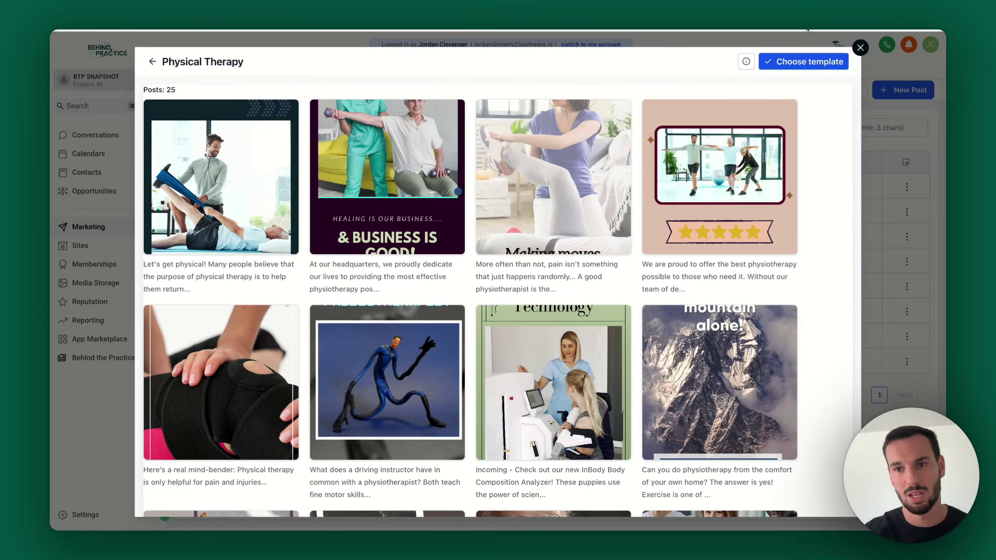
pyautogui.click(859, 48)
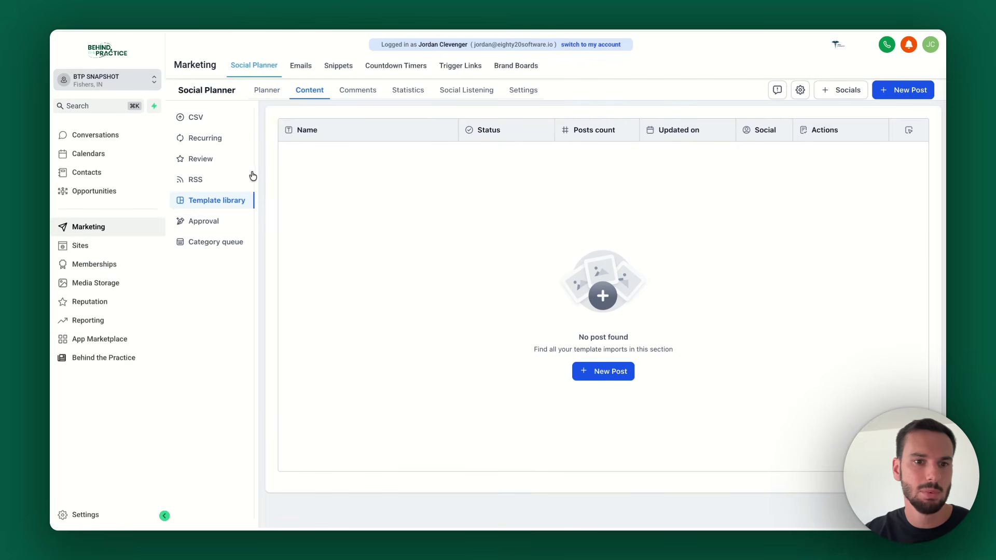